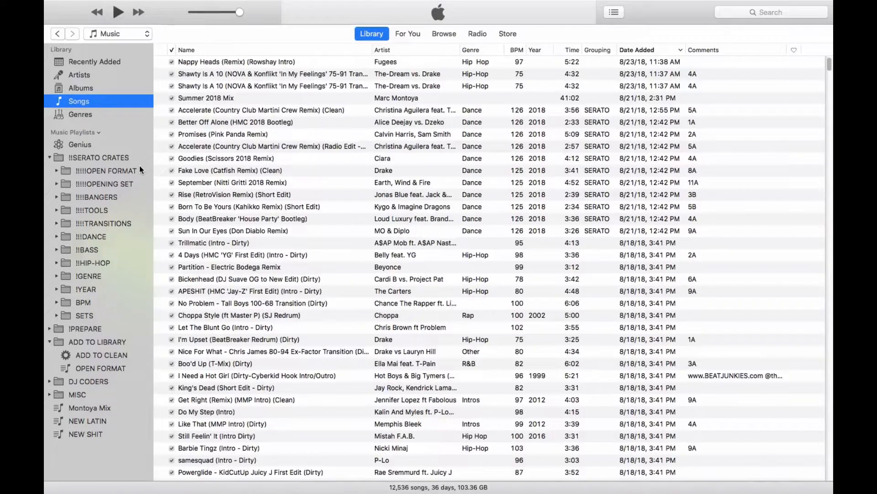
Step: Expand the !!!!!OPEN FORMAT folder and look through its !!!!ALL and !!!PARTY ALL smart playlists
click(55, 171)
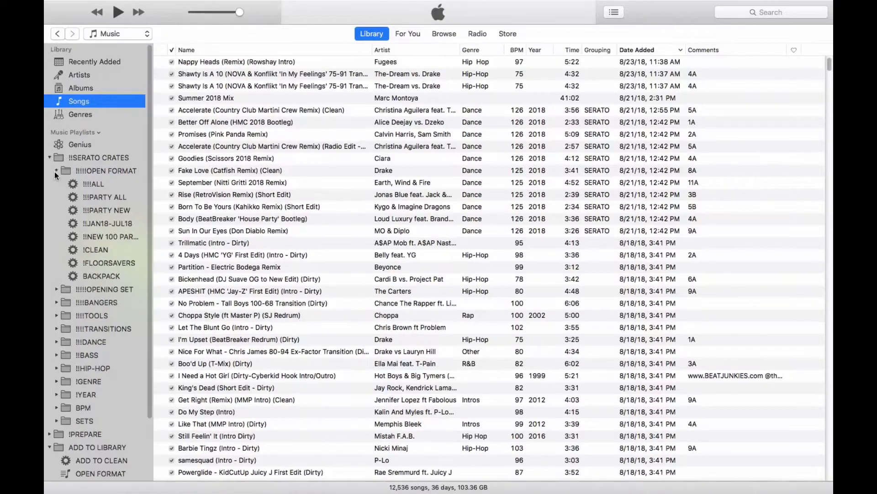
click(92, 185)
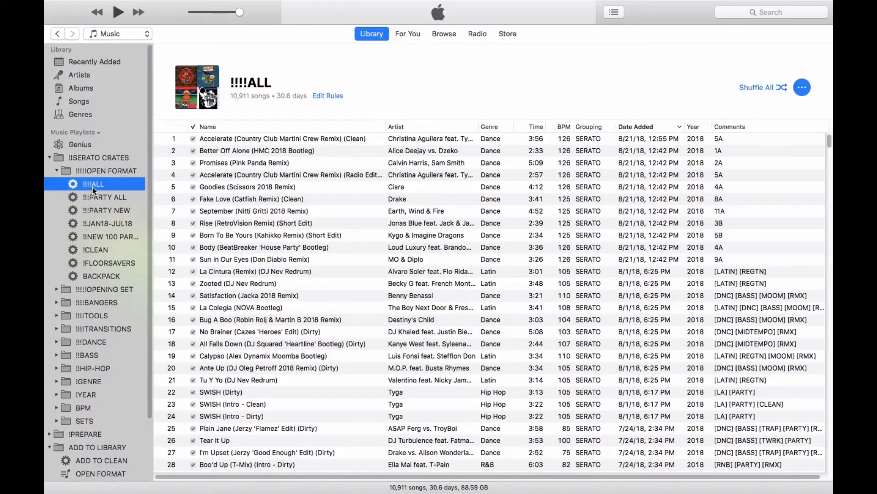
click(96, 197)
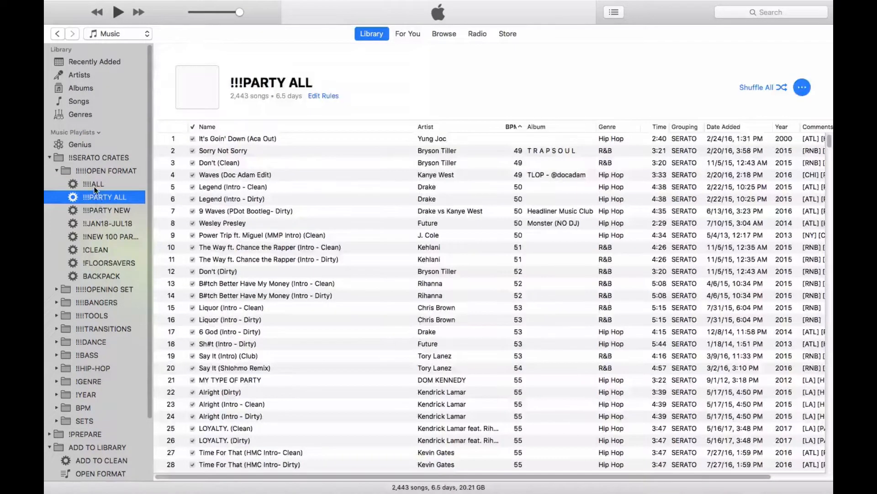
click(94, 184)
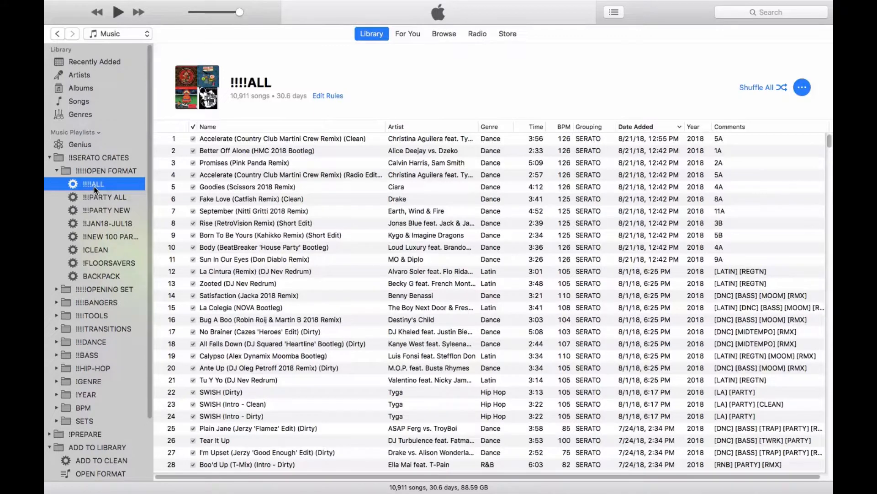
Step: Review the smart playlist rules of !!!!ALL and close them without changing anything
right_click(94, 188)
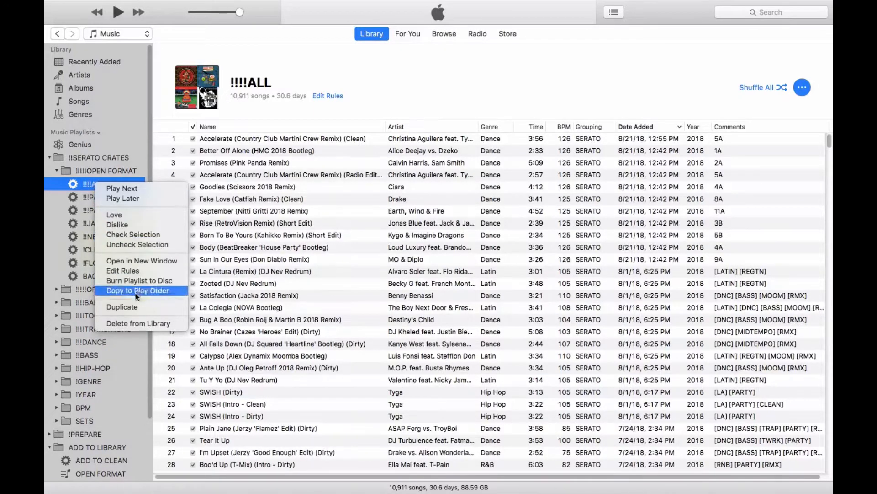
click(123, 272)
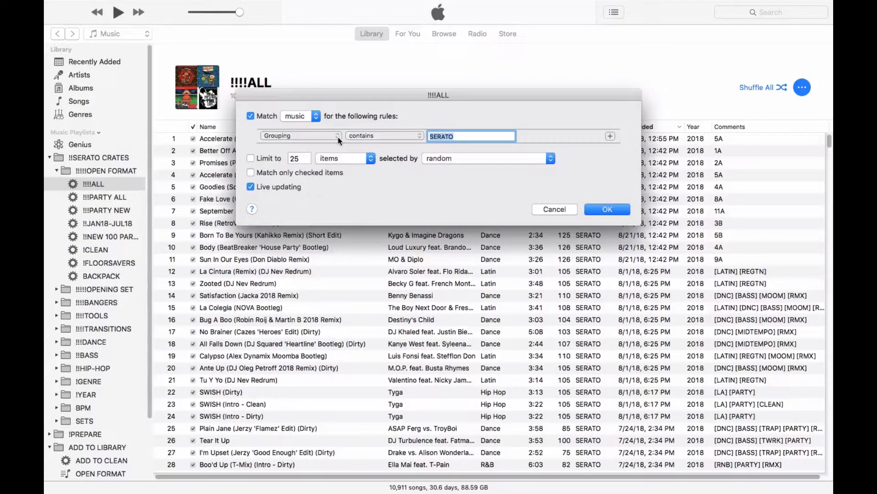
drag(479, 93, 382, 127)
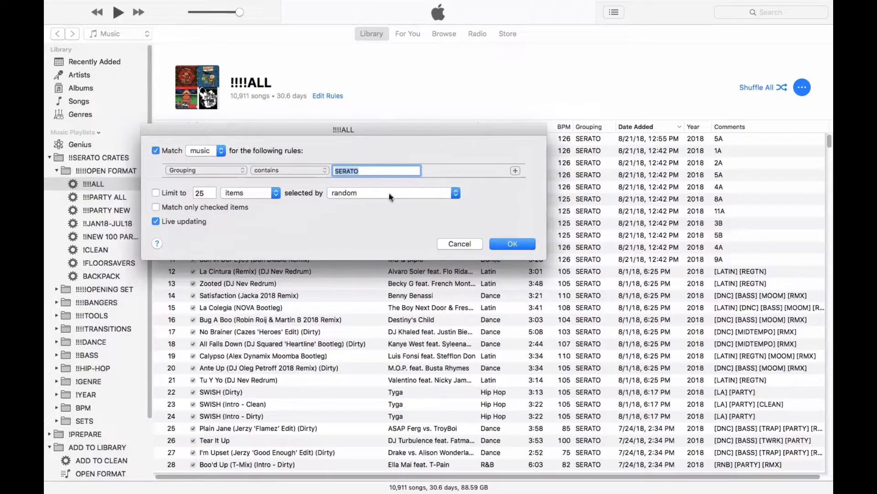
drag(367, 133, 450, 96)
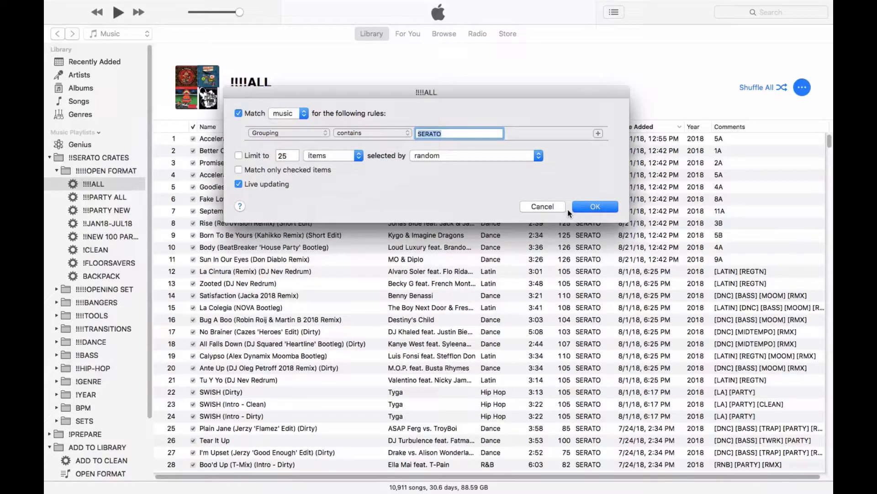
click(585, 206)
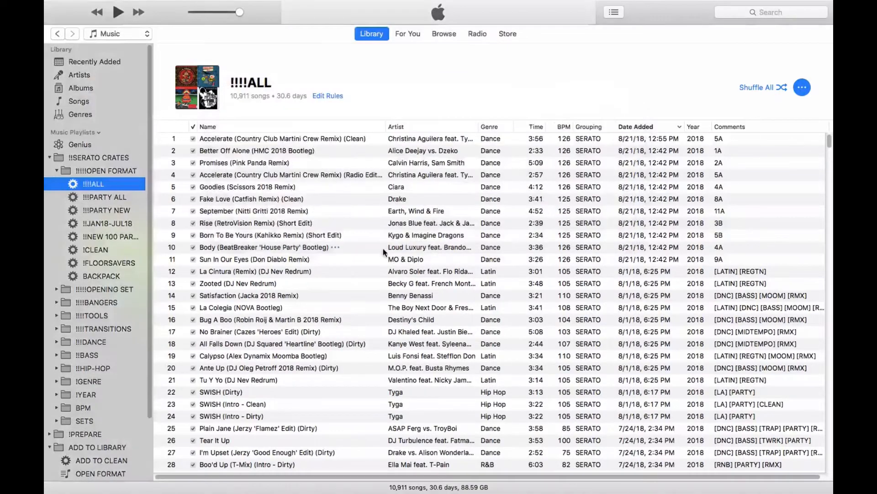
Step: In the full song list, set the Grouping of "Nappy Heads (Remix) (Rowshay Intro)" to SERATO
click(76, 101)
scroll(445, 150, down, 1)
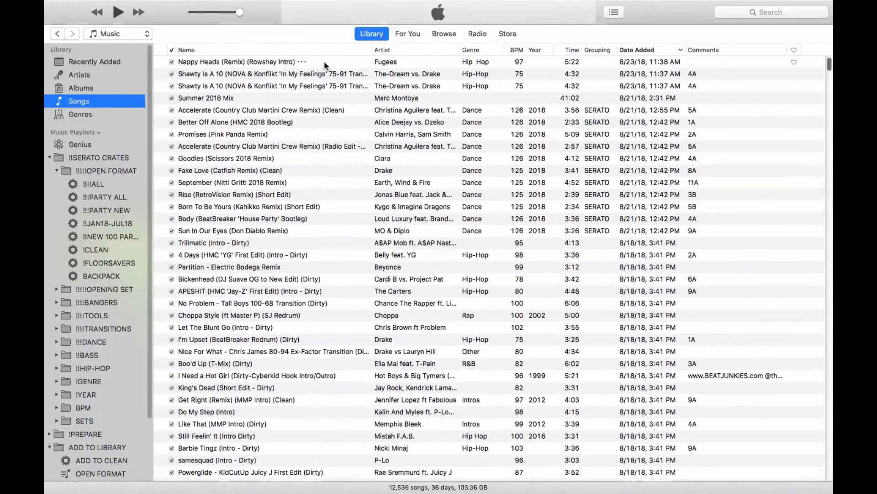
click(591, 64)
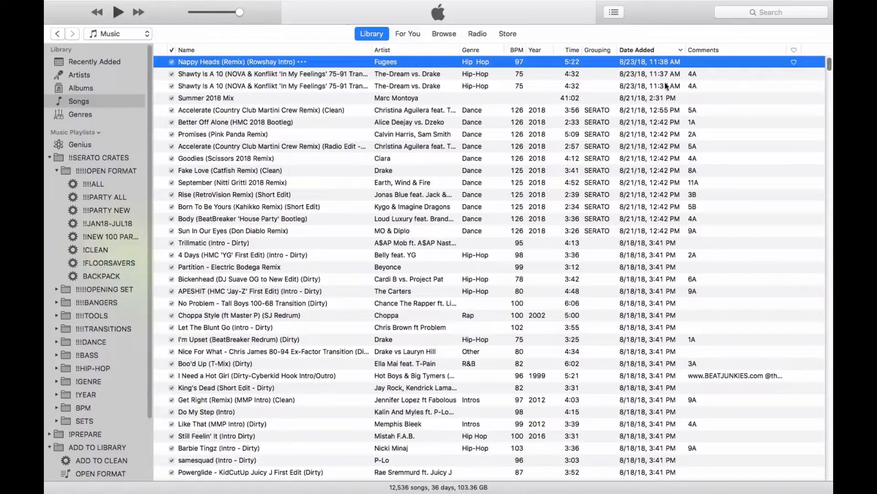
text(SERATO)
key(Return)
Step: Search the !!!!ALL playlist for "nappy", select the Nappy Heads remix, and clear the search
click(93, 184)
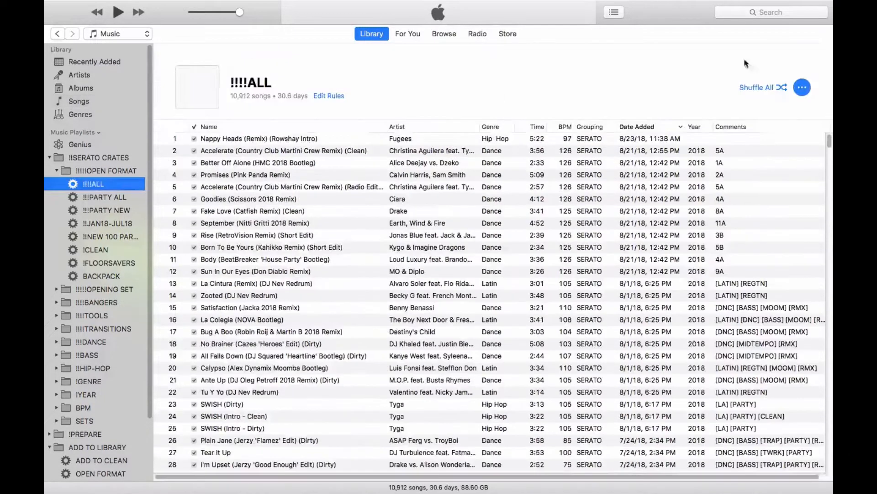
click(796, 13)
text(nappy)
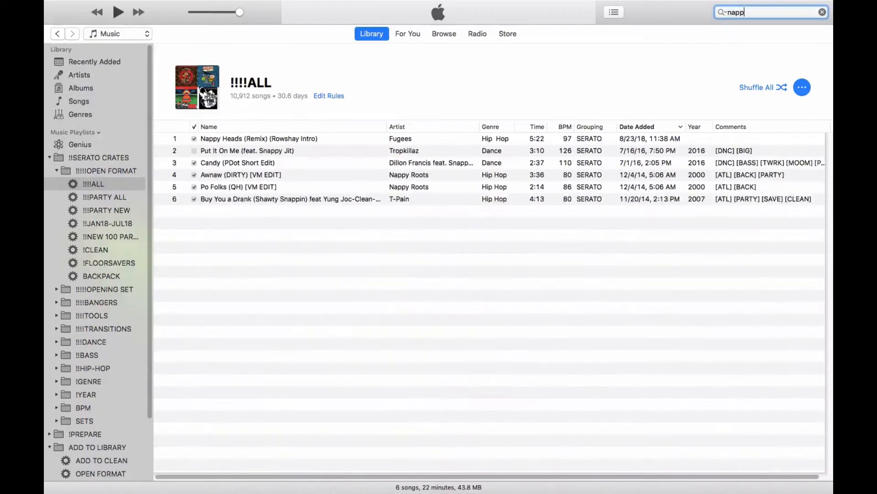
click(459, 141)
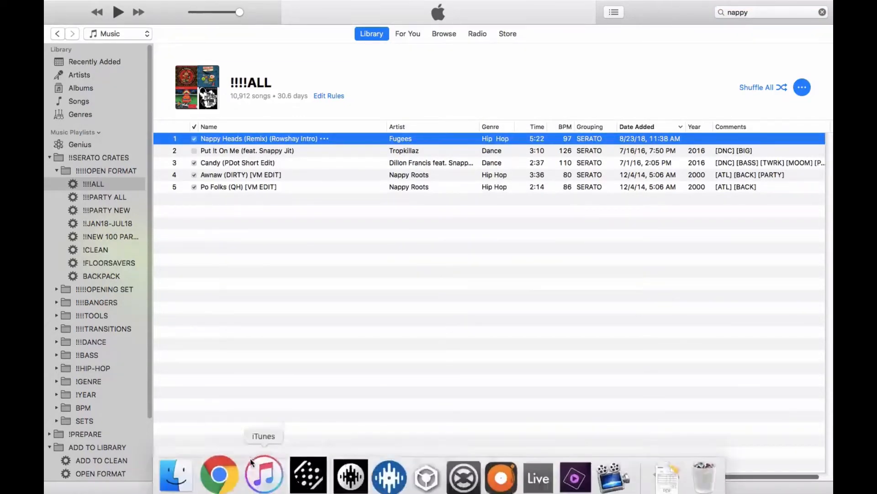
click(822, 13)
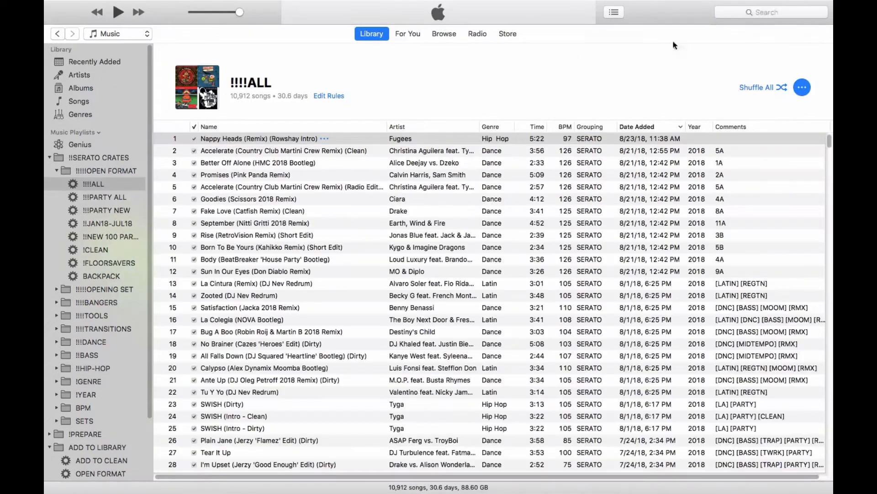
Step: Browse the other OPEN FORMAT playlists and review the smart rules of !!NEW 100 PARTY, leaving them as they are
click(107, 194)
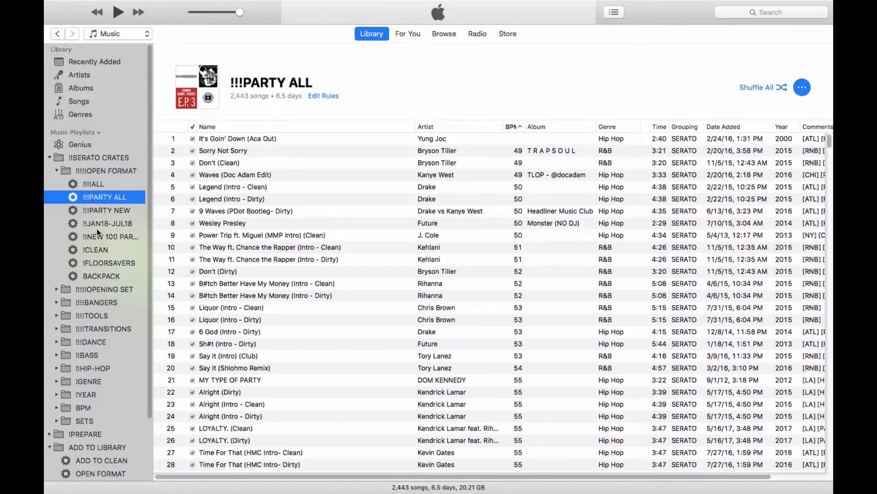
click(96, 225)
click(93, 238)
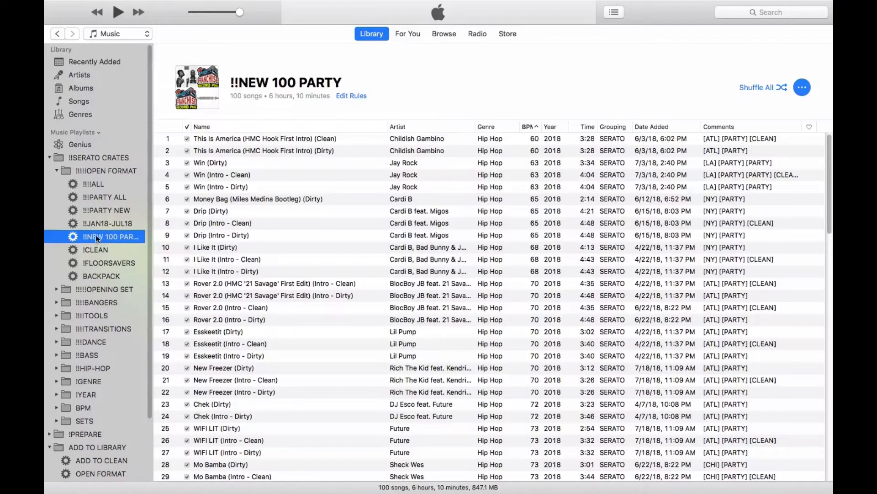
right_click(97, 237)
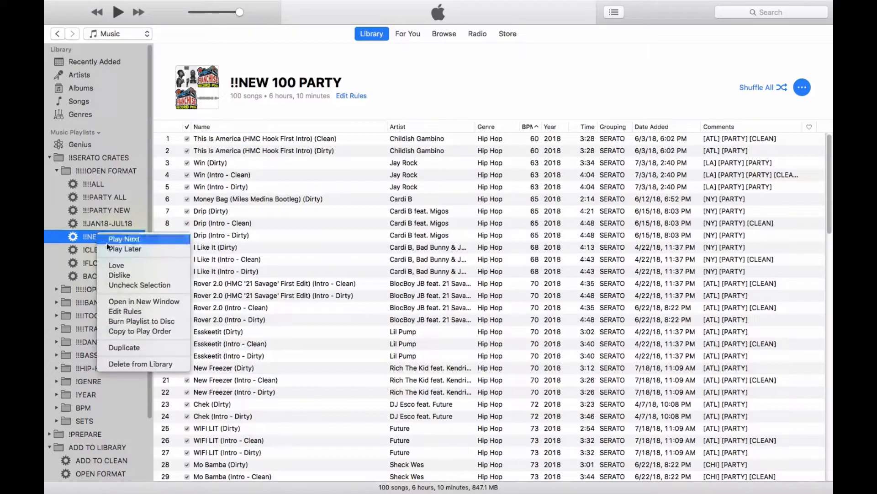
click(136, 311)
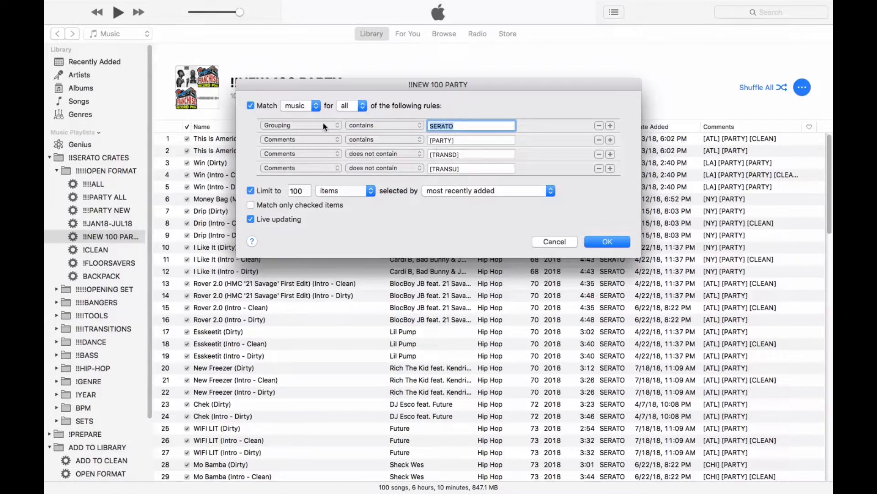
click(476, 140)
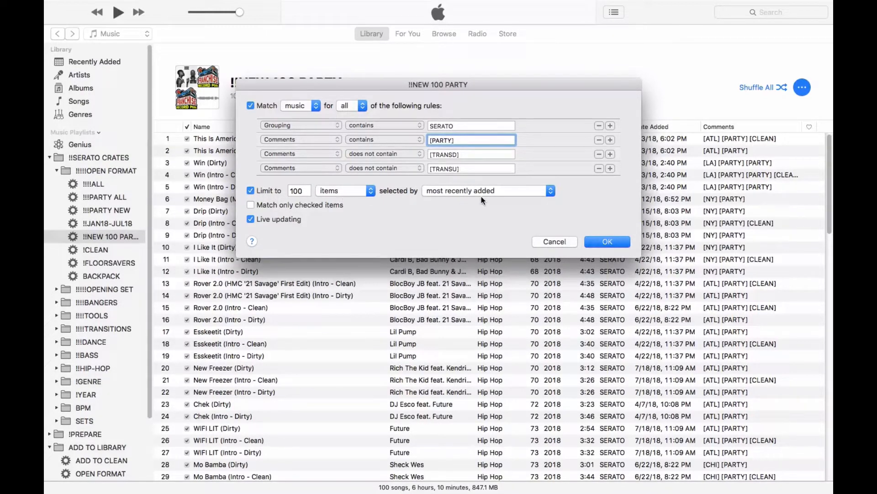
click(607, 241)
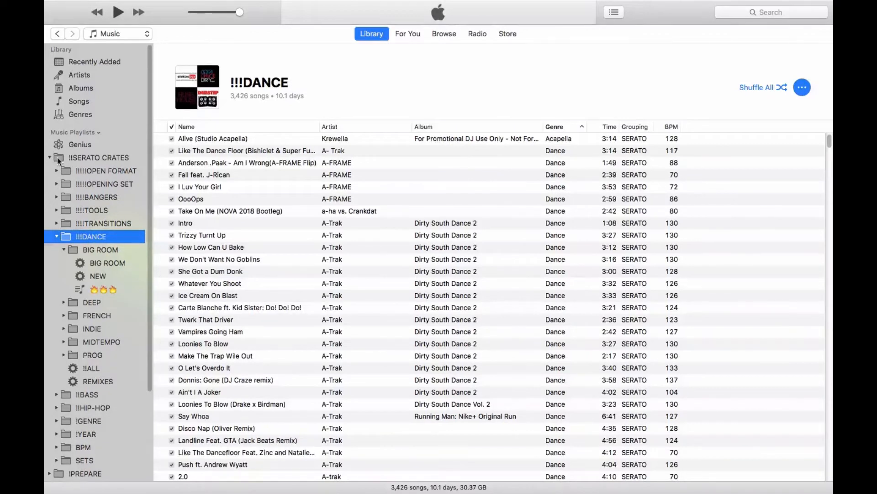
Step: Collapse the BIG ROOM folder, expand !!!!!OPENING SET, and display its !!PARTY <2017 smart playlist
click(63, 249)
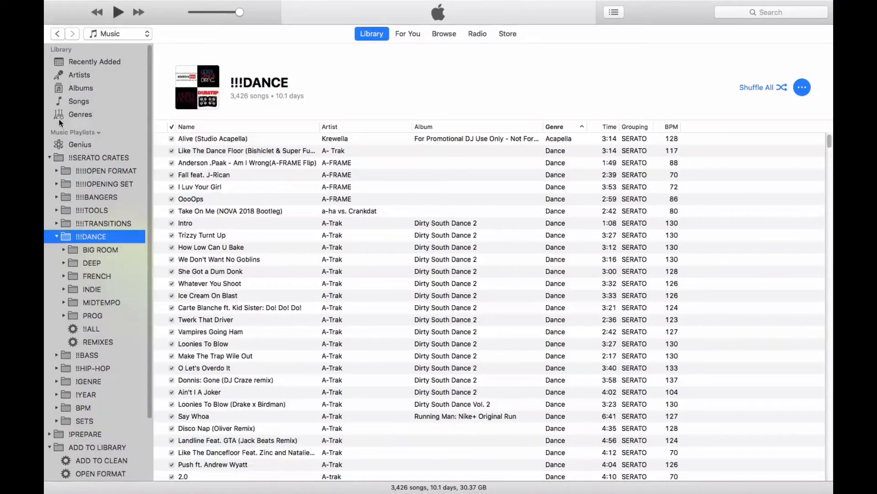
click(49, 158)
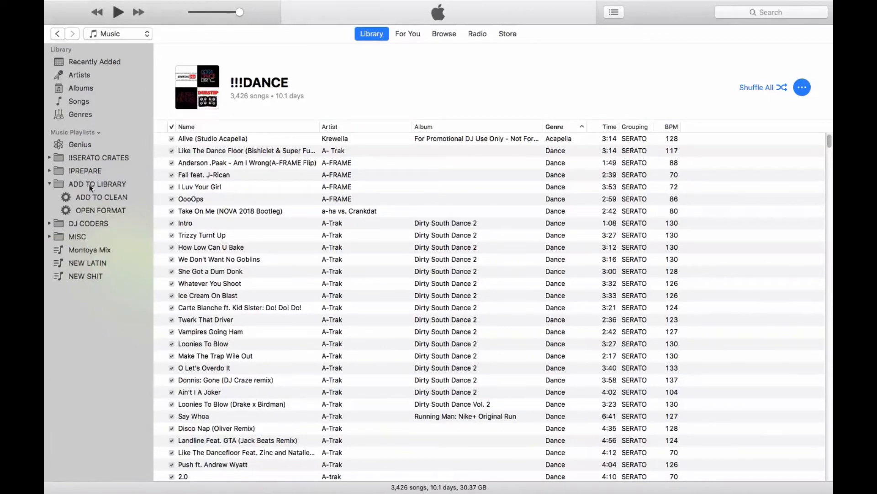
click(49, 158)
click(57, 183)
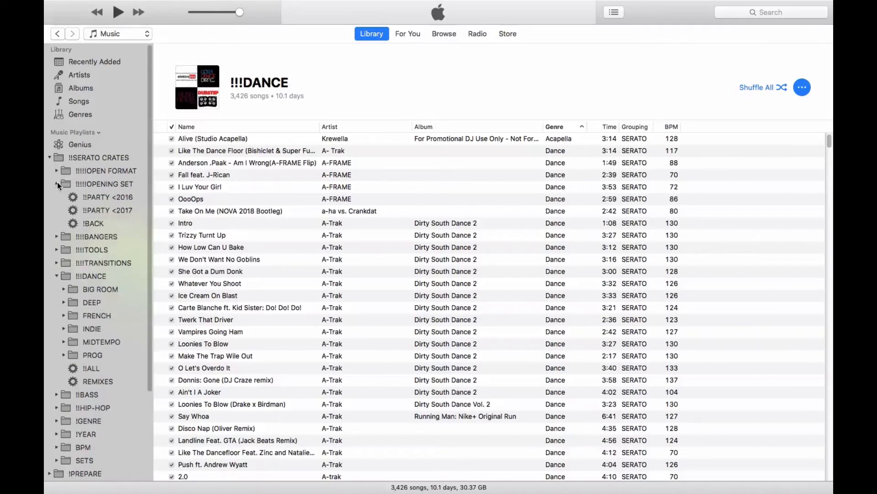
click(86, 210)
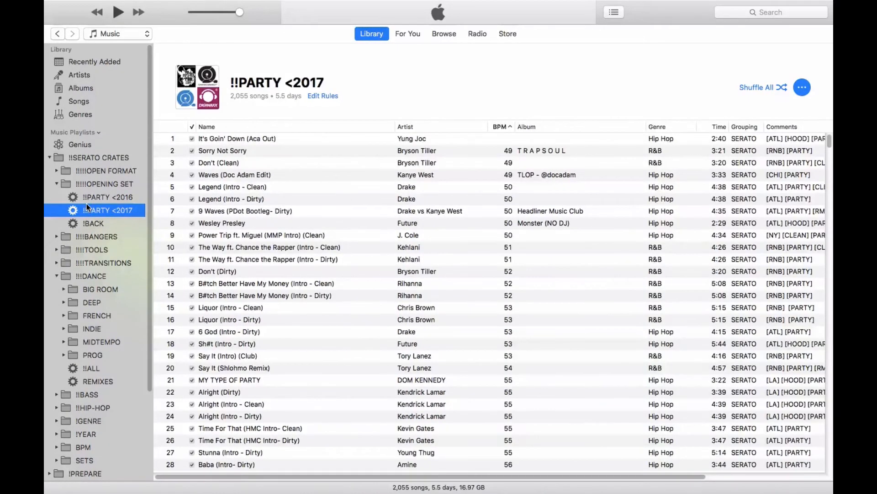